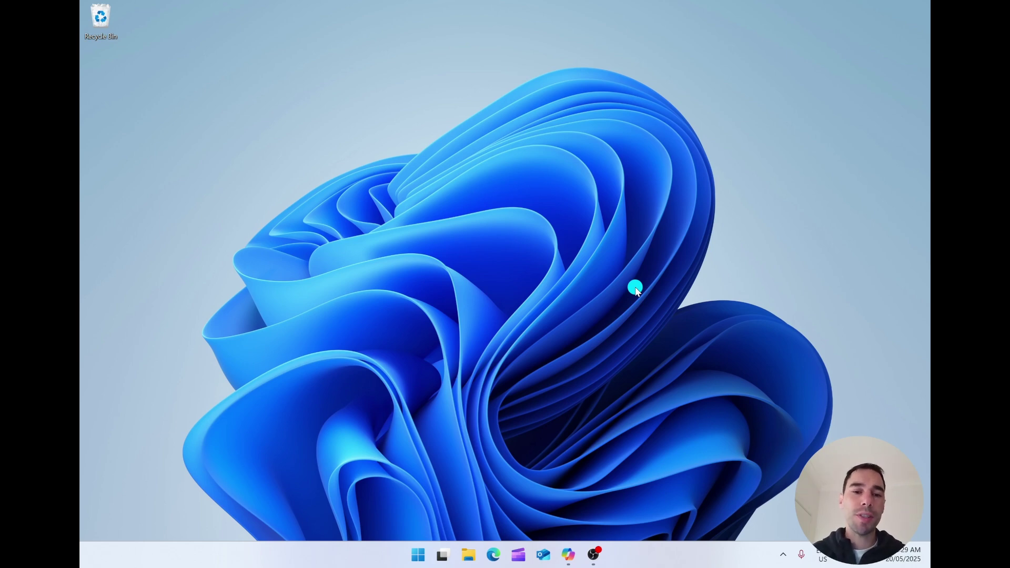
Search the Start menu for Command Prompt and run it as administrator
key("super")
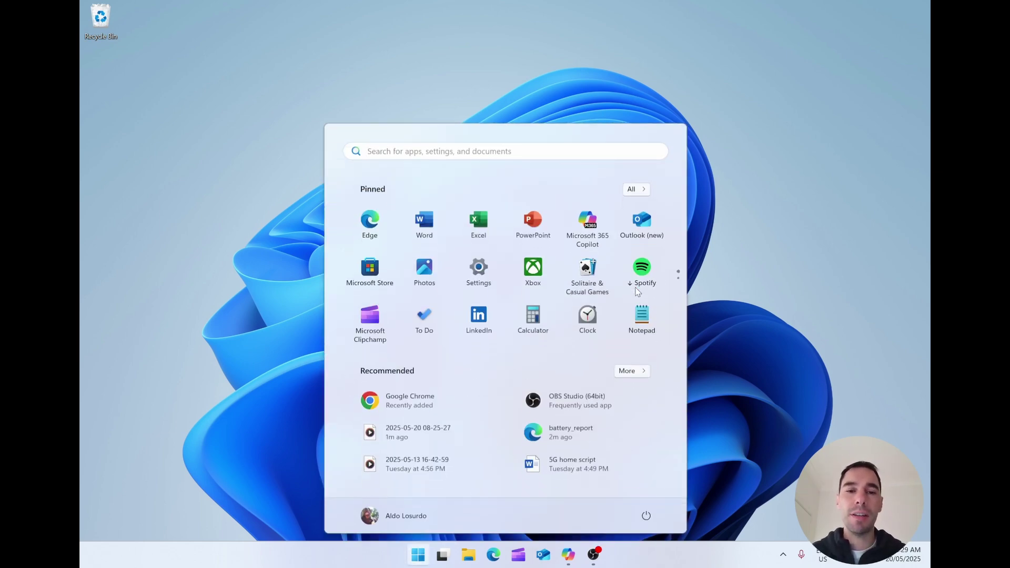
type("command")
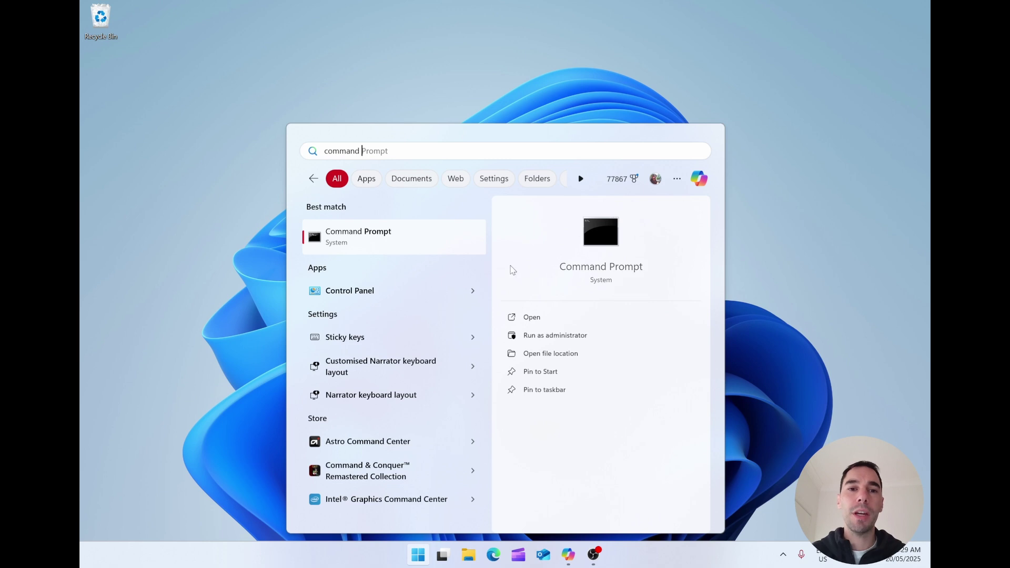
right_click(369, 243)
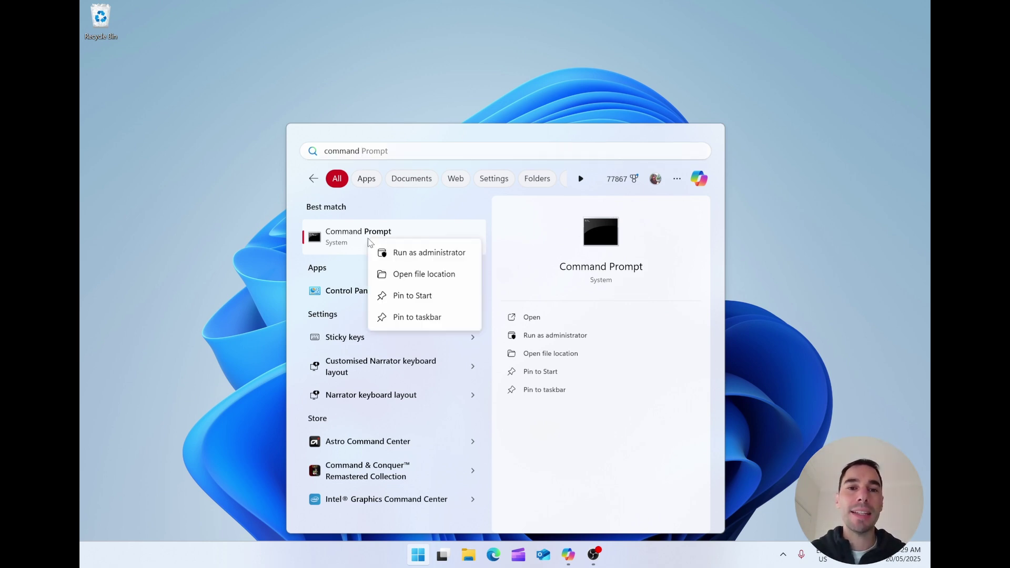
left_click(414, 253)
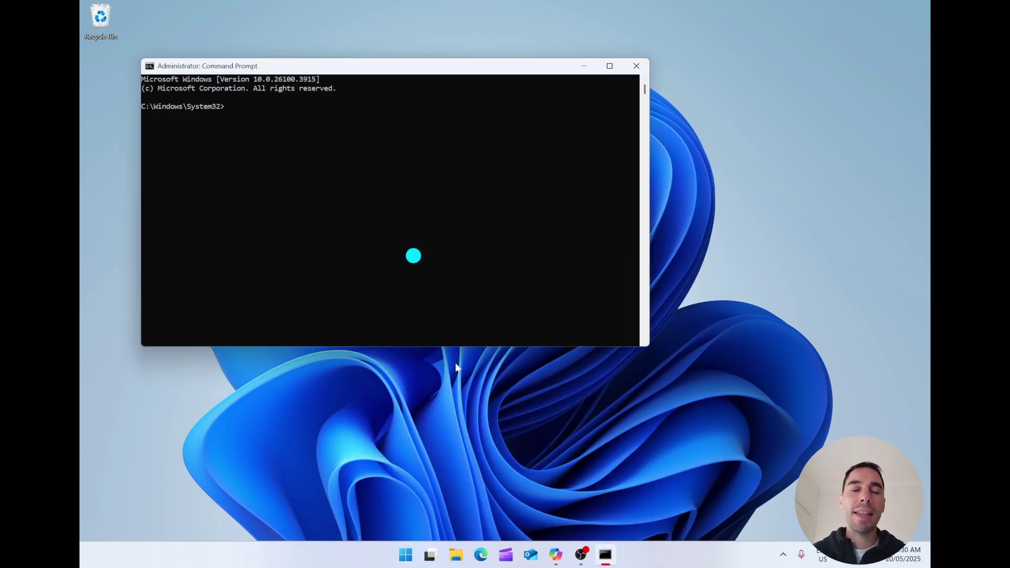
Run Copilot's powercfg /batteryreport /output "C:\battery_report.html" command in the admin Command Prompt
left_click(555, 555)
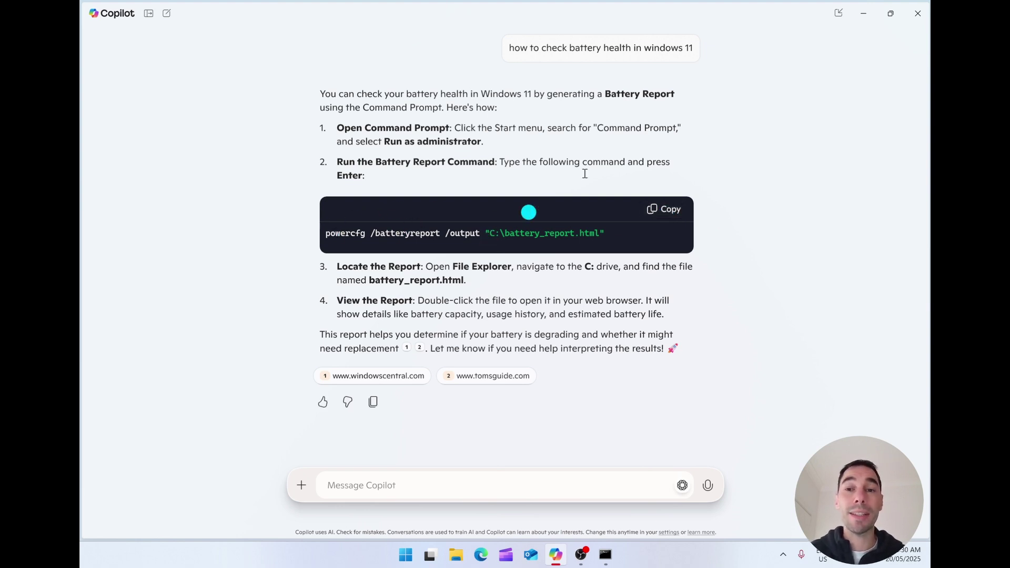
left_click(872, 13)
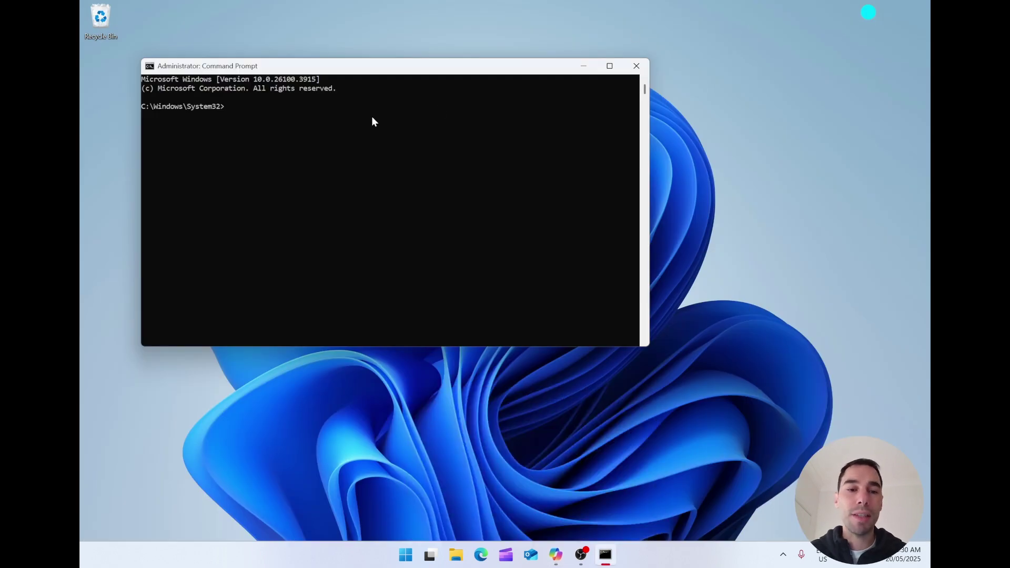
type("powercfg /batteryreport /output \"C:\\battery_report.html\"")
key("Return")
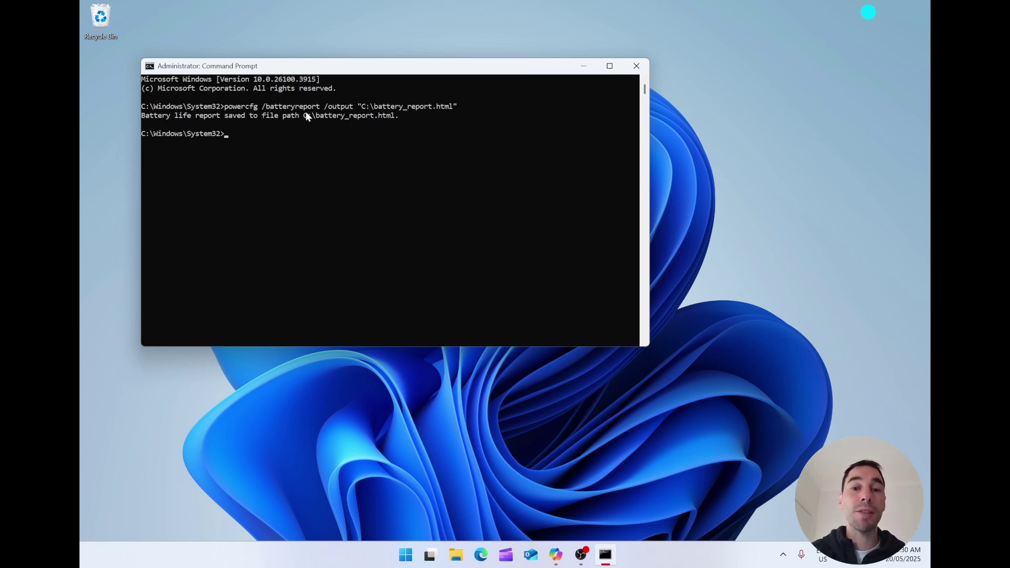
Open battery_report.html from Local Disk (C:) through File Explorer's This PC
left_click(456, 555)
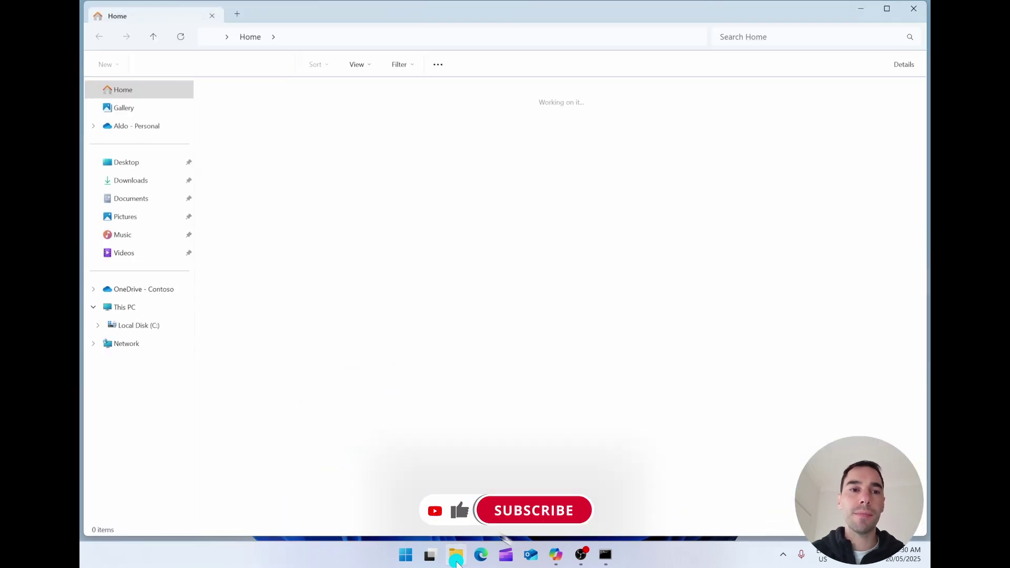
left_click(122, 308)
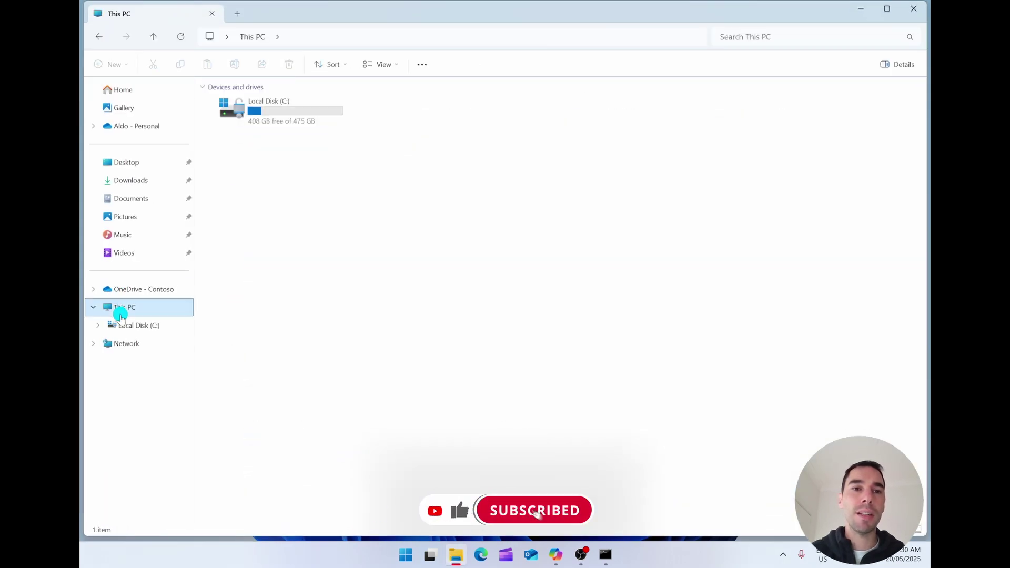
double_click(288, 102)
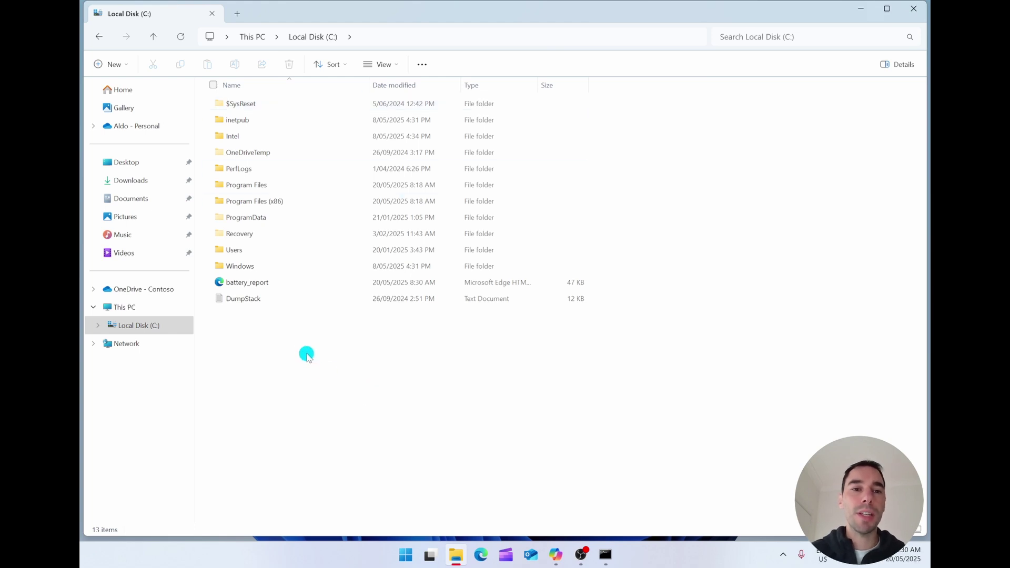
mouse_move(245, 282)
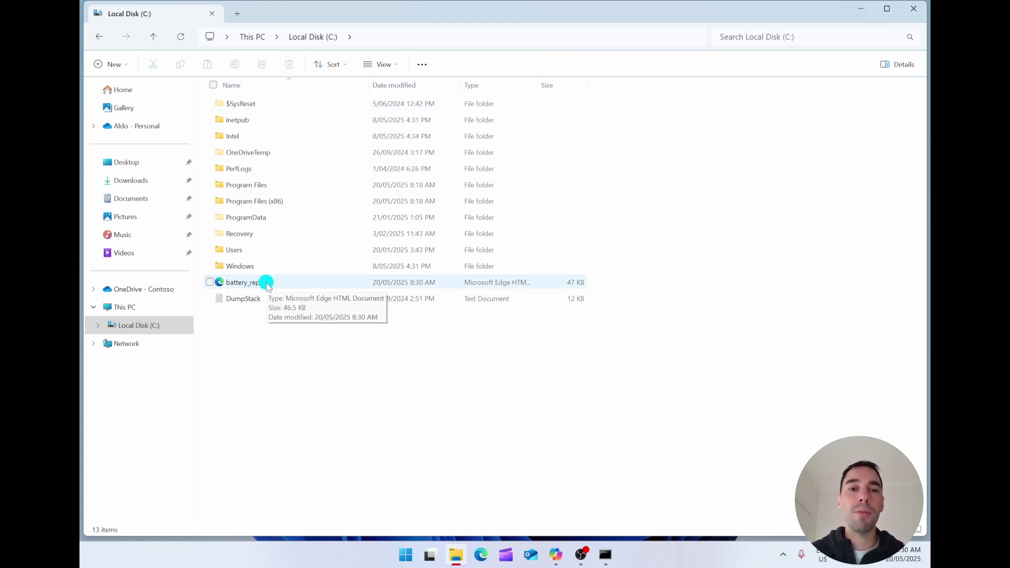
double_click(266, 284)
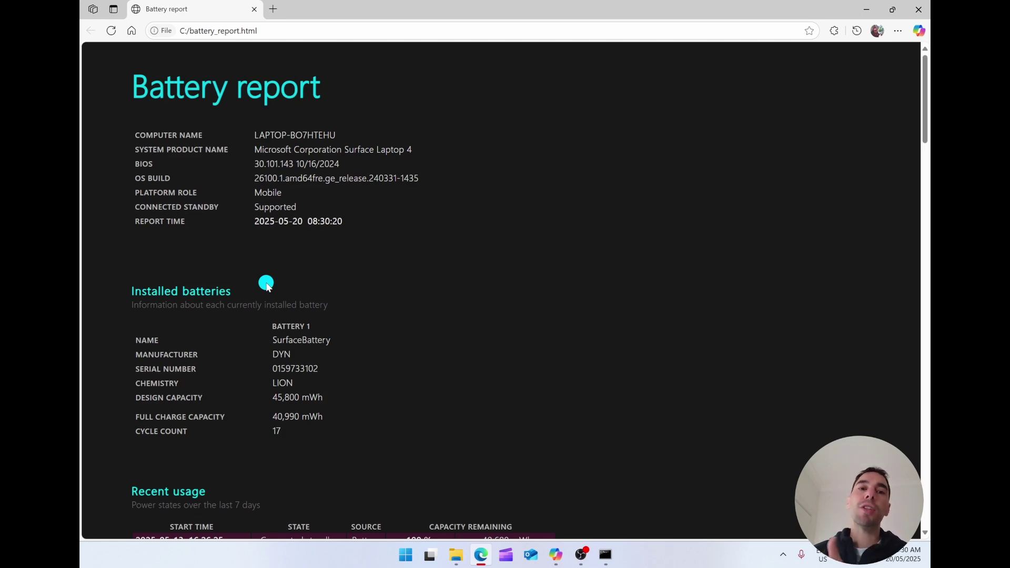
scroll(266, 284, "up", 3, "ctrl")
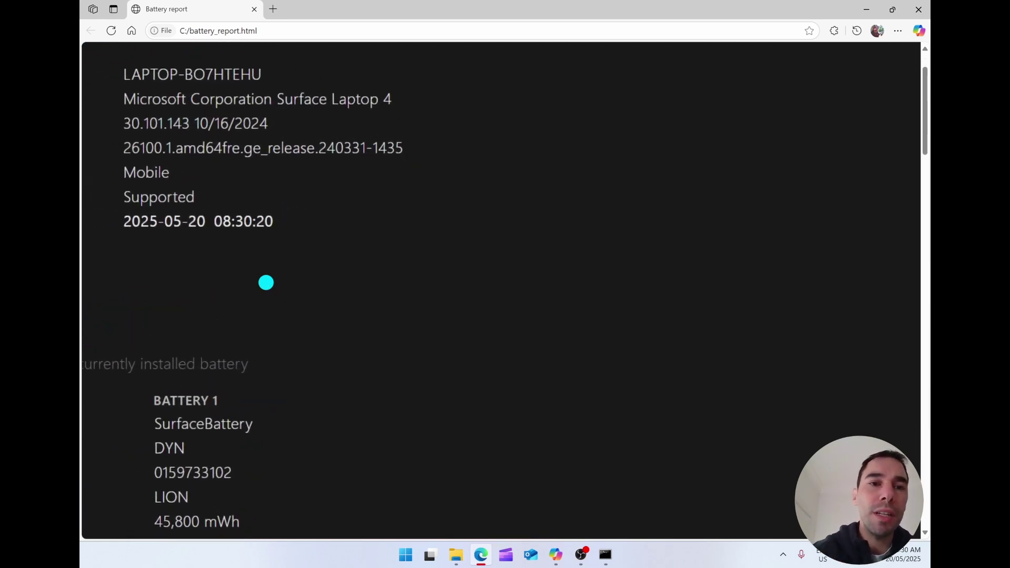
scroll(267, 283, "left", 2)
scroll(265, 282, "up", 1)
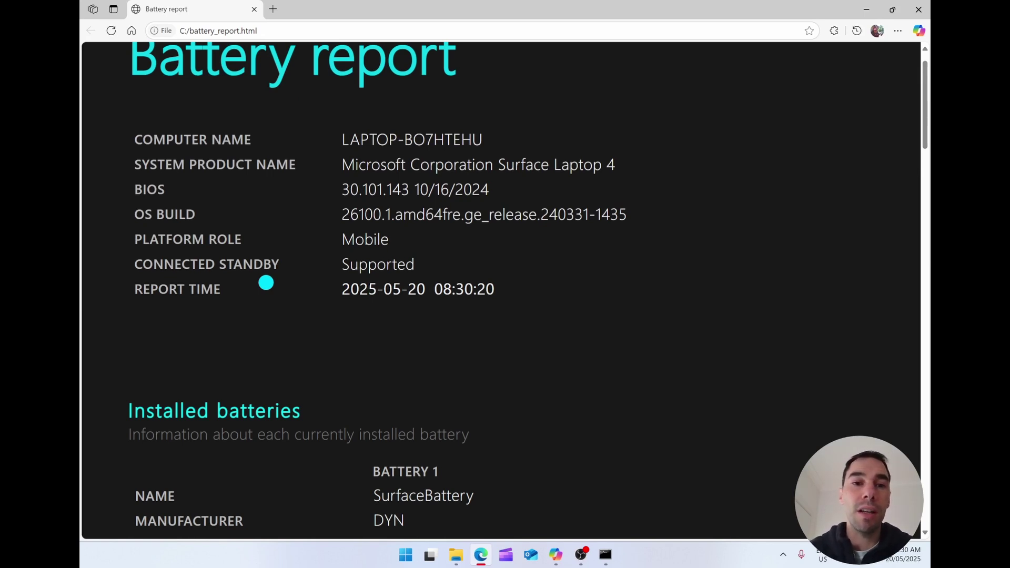
scroll(265, 283, "down", 3)
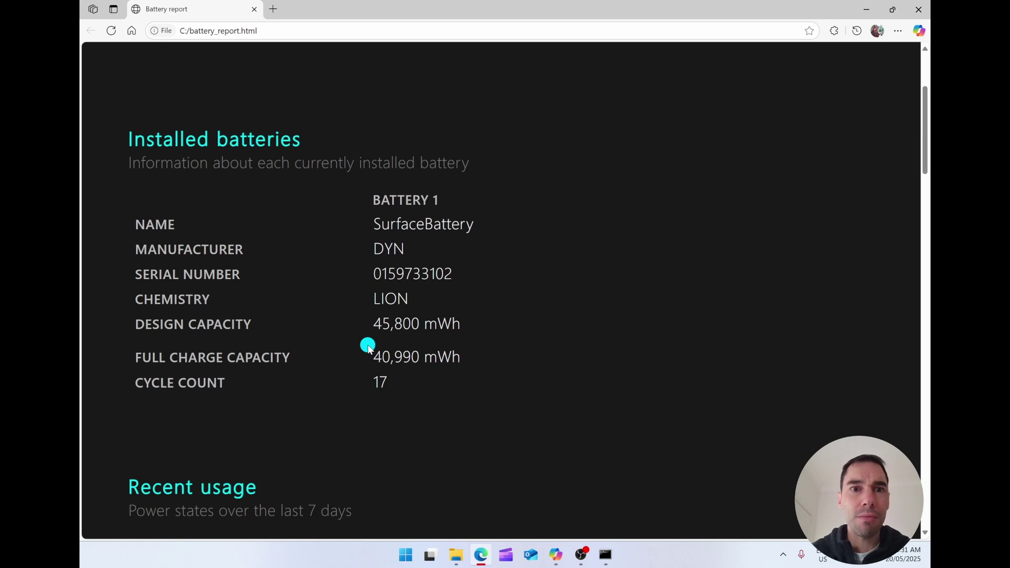
scroll(367, 344, "down", 3)
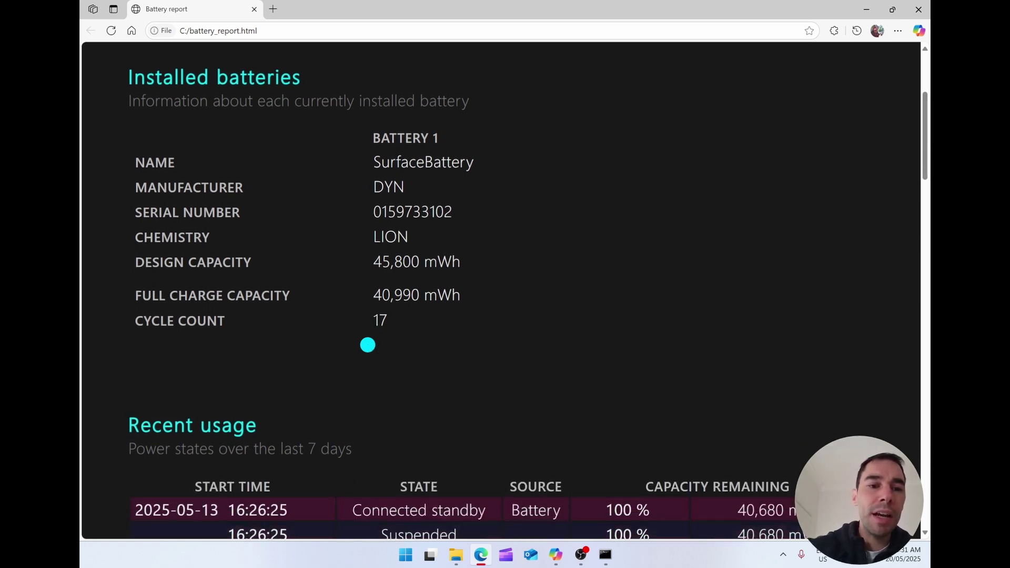
scroll(368, 345, "down", 1)
scroll(368, 345, "down", 1)
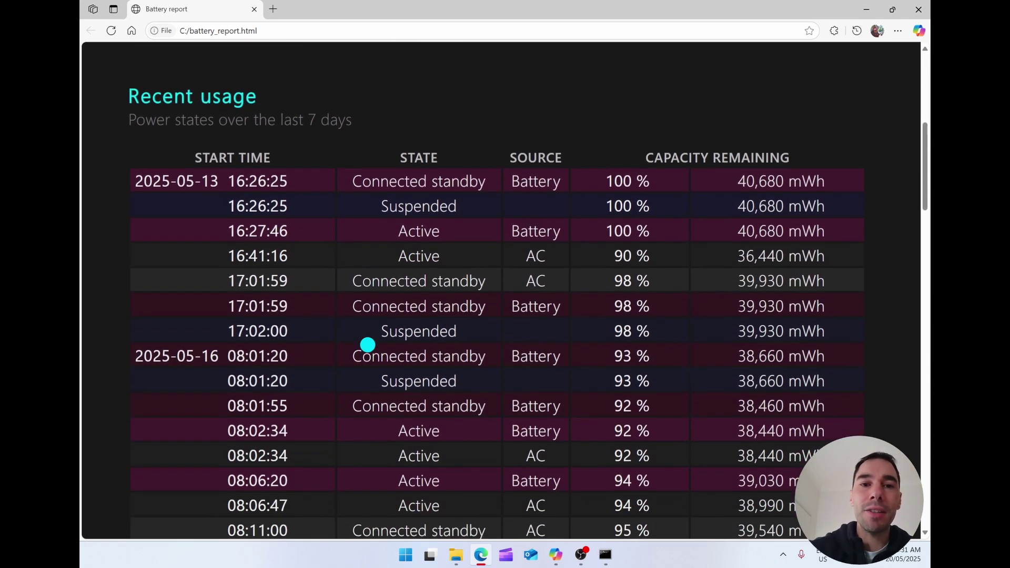
scroll(367, 345, "down", 1)
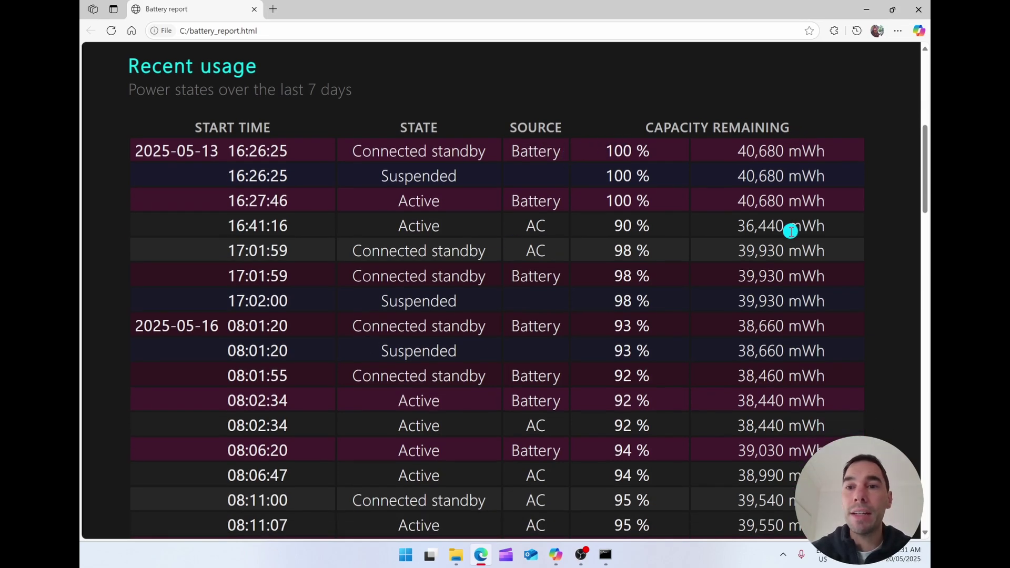
scroll(790, 230, "down", 1)
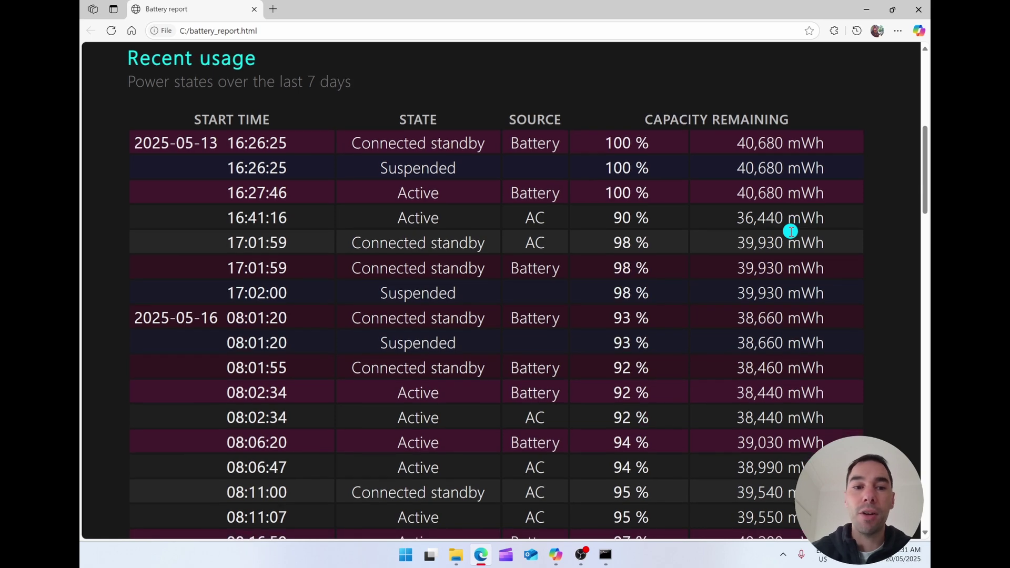
scroll(790, 230, "up", 2)
scroll(790, 231, "up", 1)
scroll(790, 231, "up", 1)
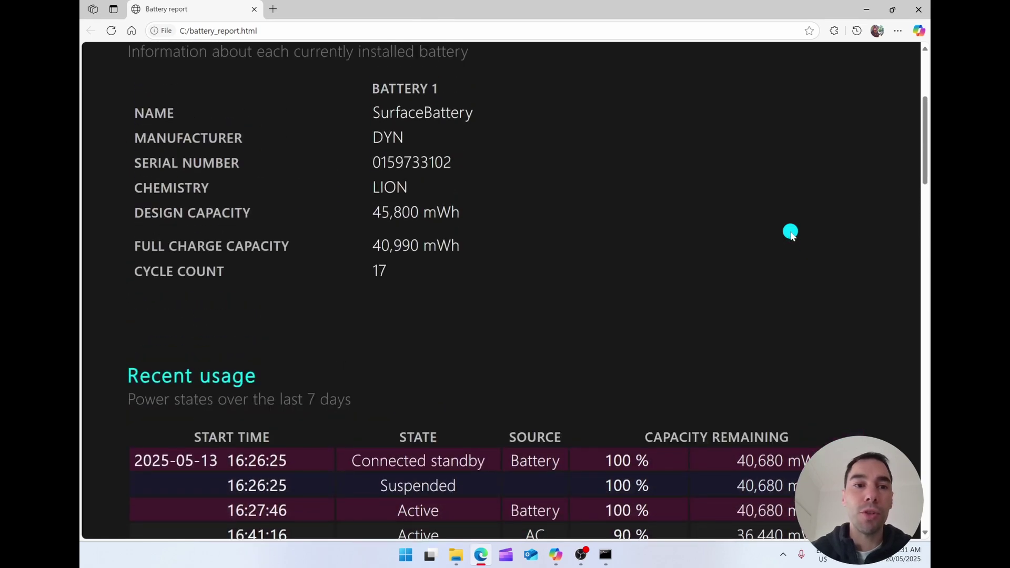
Highlight design capacity 45,800 mWh, full charge capacity 40,990 mWh and cycle count 17
mouse_move(145, 234)
left_mouse_down()
mouse_move(228, 234)
mouse_move(219, 237)
left_mouse_up()
left_click_drag(372, 233, 466, 224)
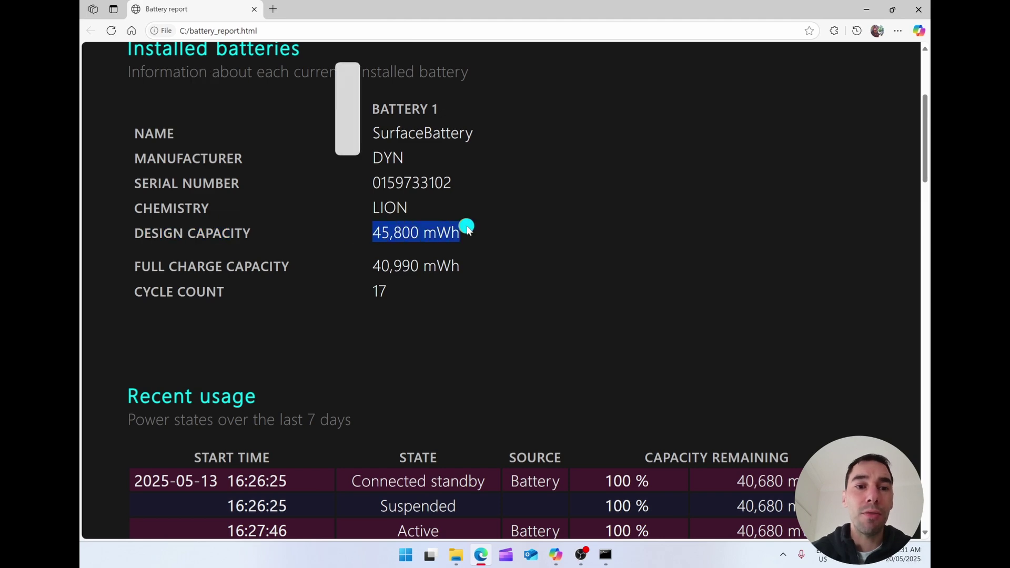
left_click(466, 227)
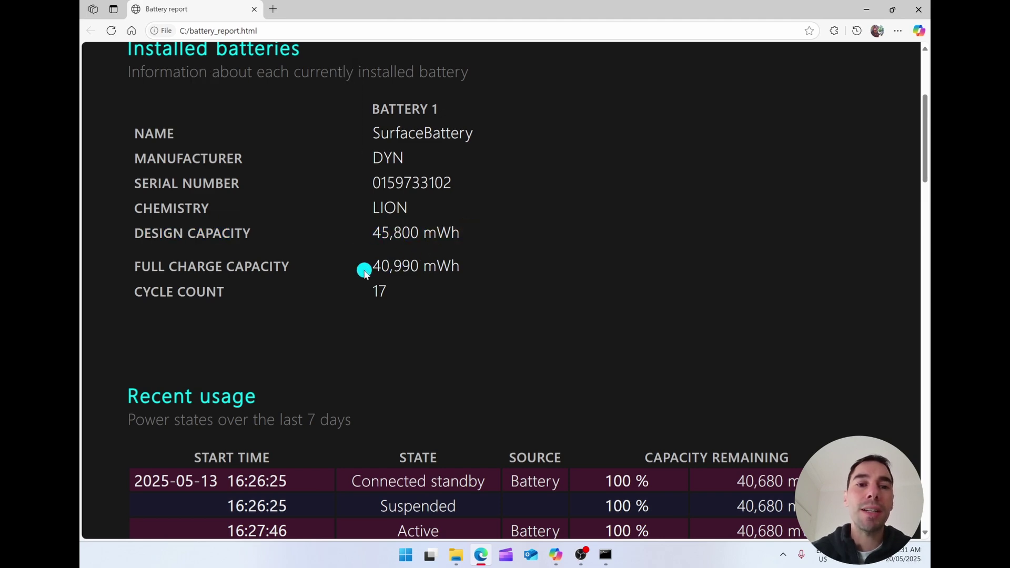
left_click_drag(373, 265, 446, 267)
left_click(452, 269)
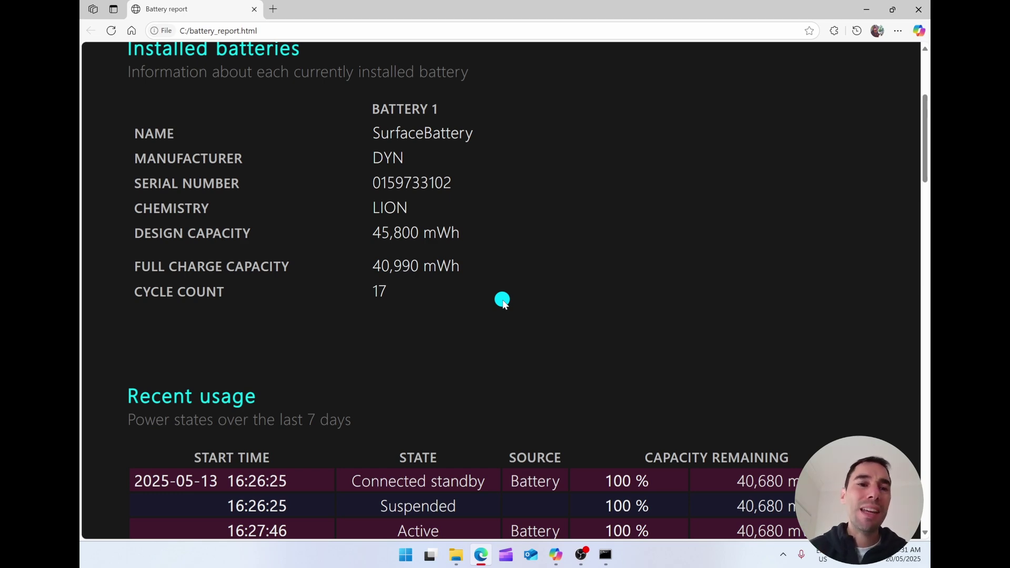
left_click_drag(388, 292, 365, 293)
left_click(430, 296)
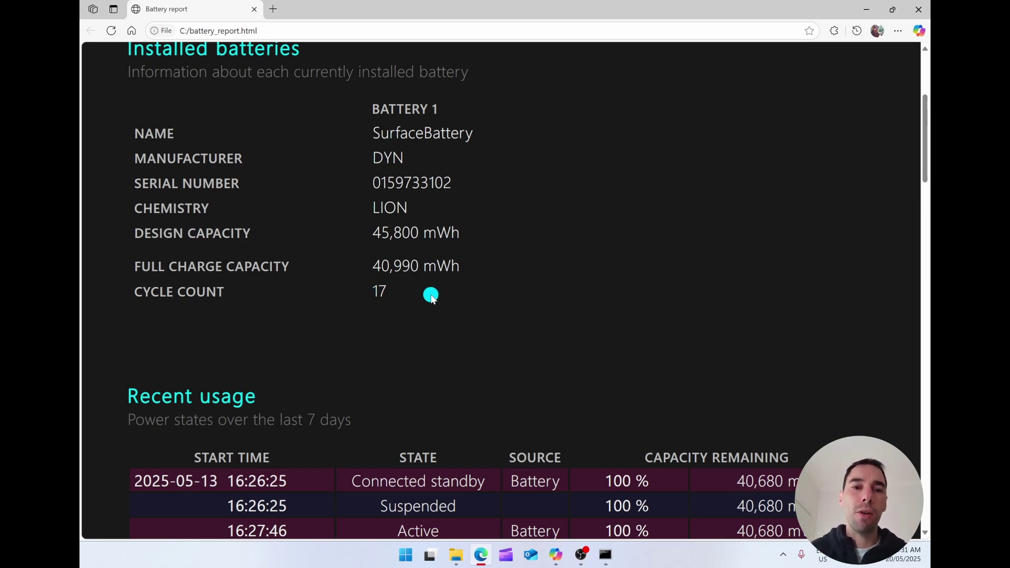
scroll(431, 295, "down", 5)
scroll(430, 295, "down", 2)
scroll(430, 295, "down", 4)
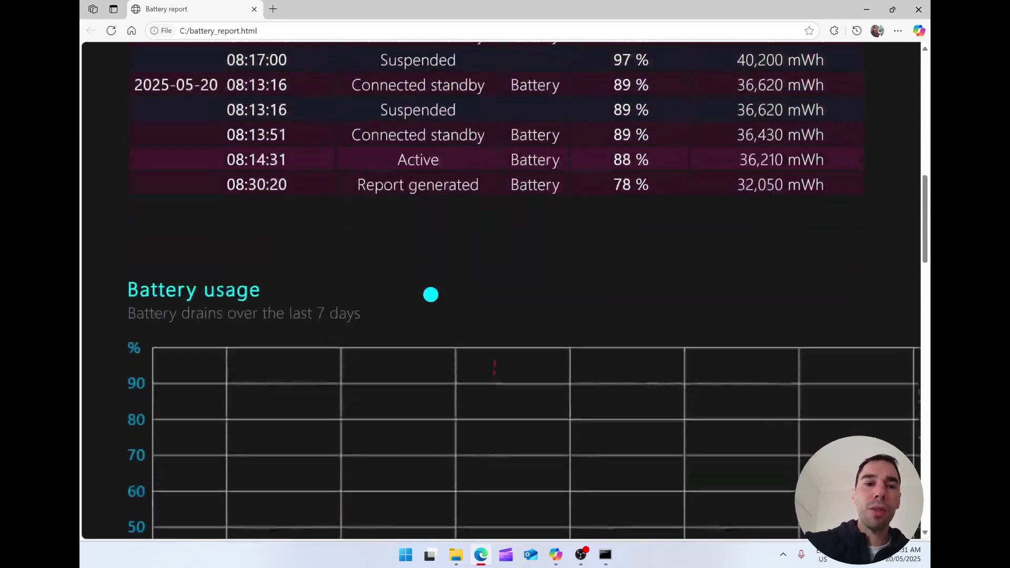
scroll(430, 295, "down", 4)
scroll(430, 294, "down", 1)
scroll(430, 294, "up", 1)
scroll(429, 294, "up", 2)
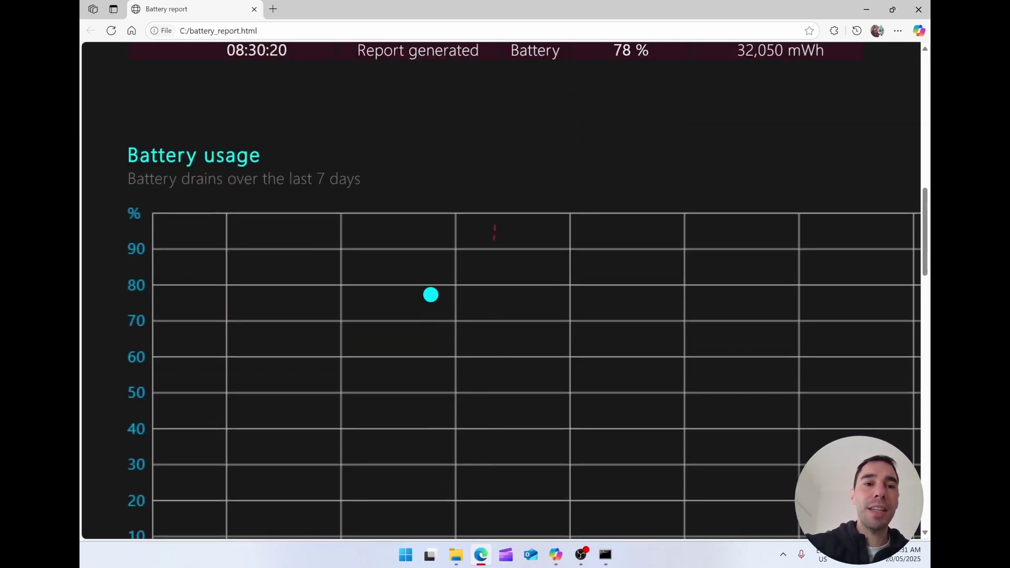
scroll(430, 294, "down", 2)
scroll(429, 293, "down", 1, "ctrl")
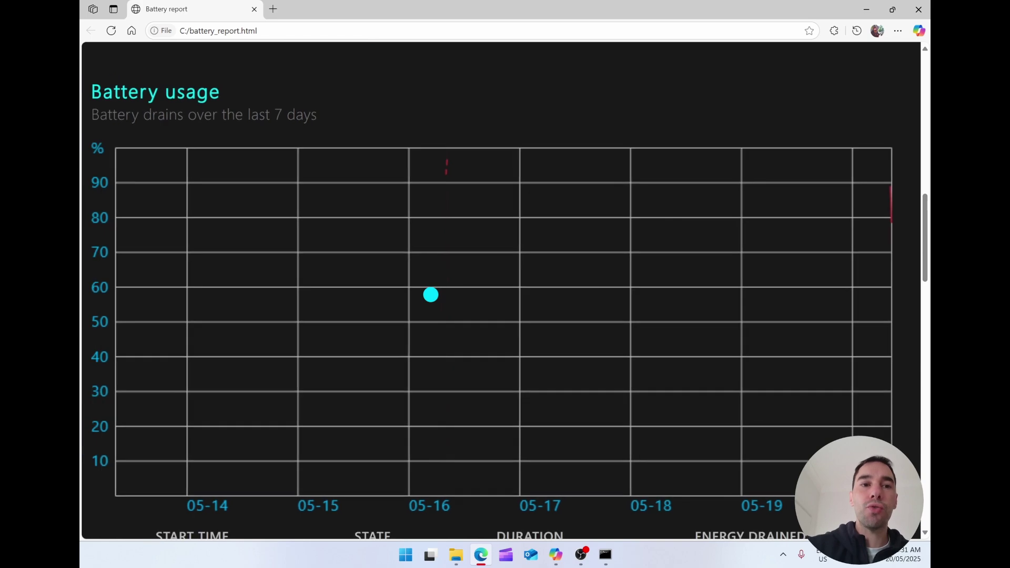
scroll(431, 295, "down", 1, "ctrl")
scroll(429, 295, "down", 1)
scroll(430, 295, "down", 2)
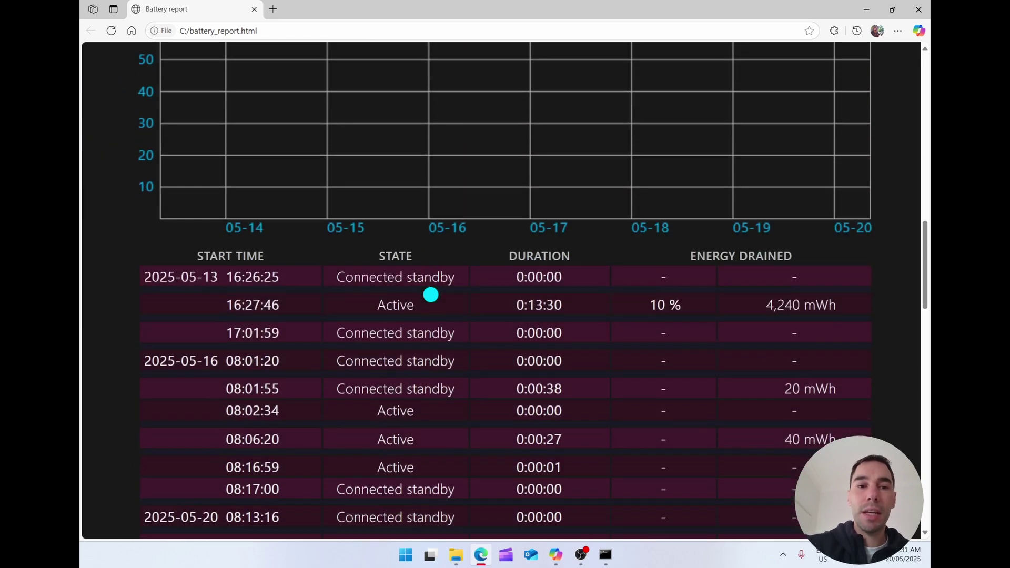
scroll(430, 294, "down", 1)
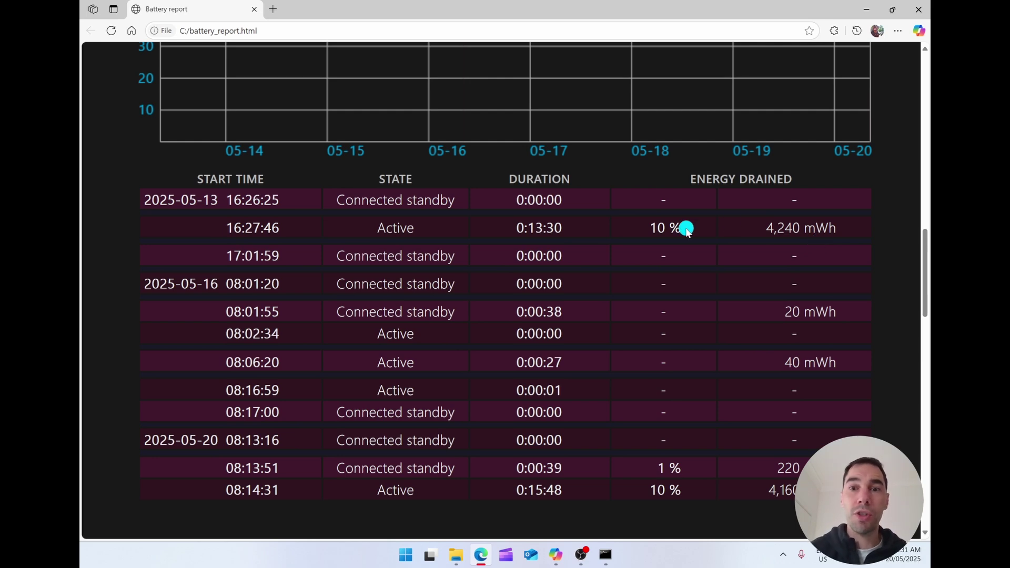
scroll(685, 228, "down", 1)
scroll(685, 227, "down", 3)
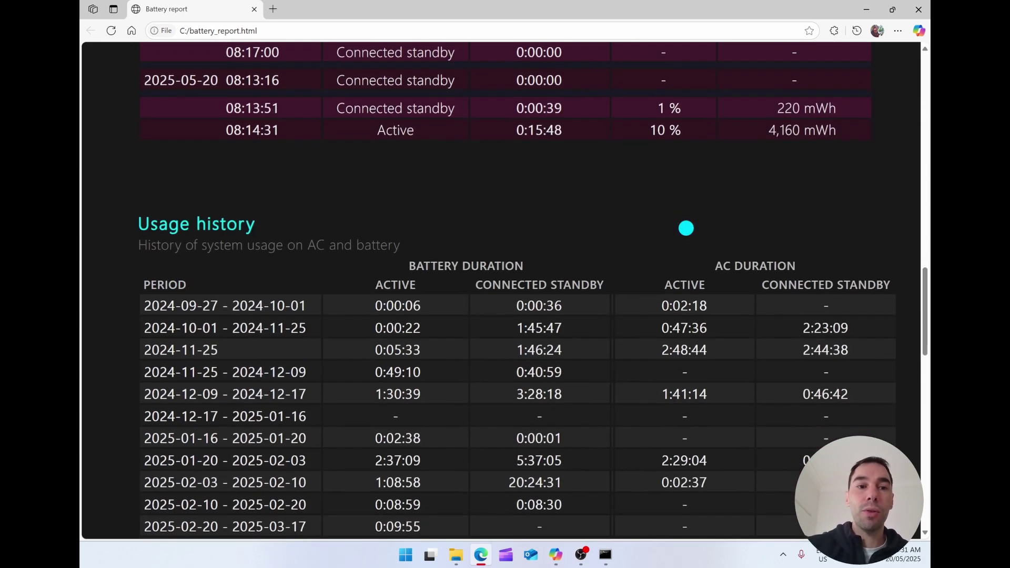
scroll(686, 228, "down", 2)
scroll(685, 228, "up", 1)
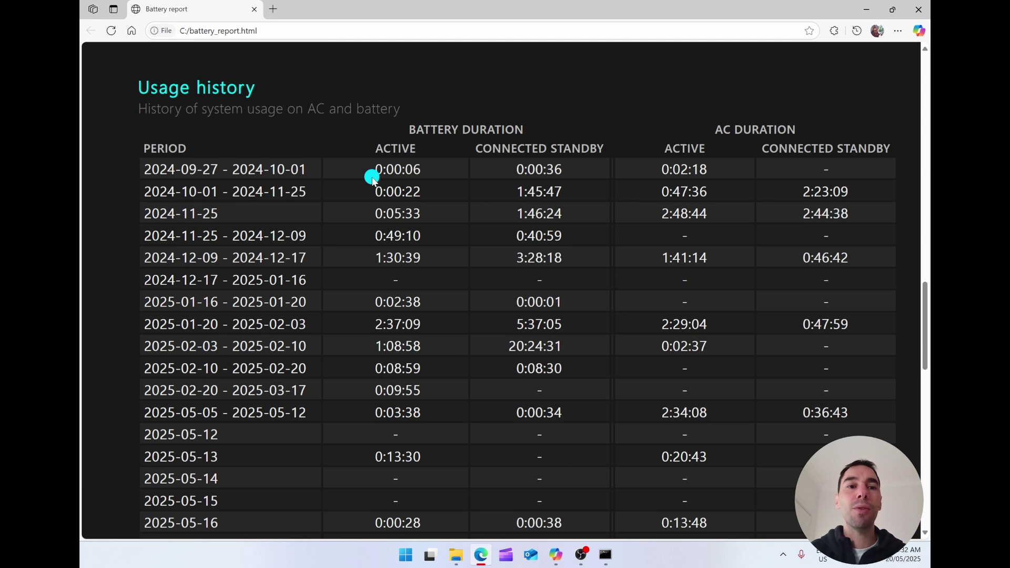
scroll(372, 178, "down", 2)
scroll(372, 178, "down", 2)
scroll(372, 178, "down", 1)
scroll(372, 178, "down", 1)
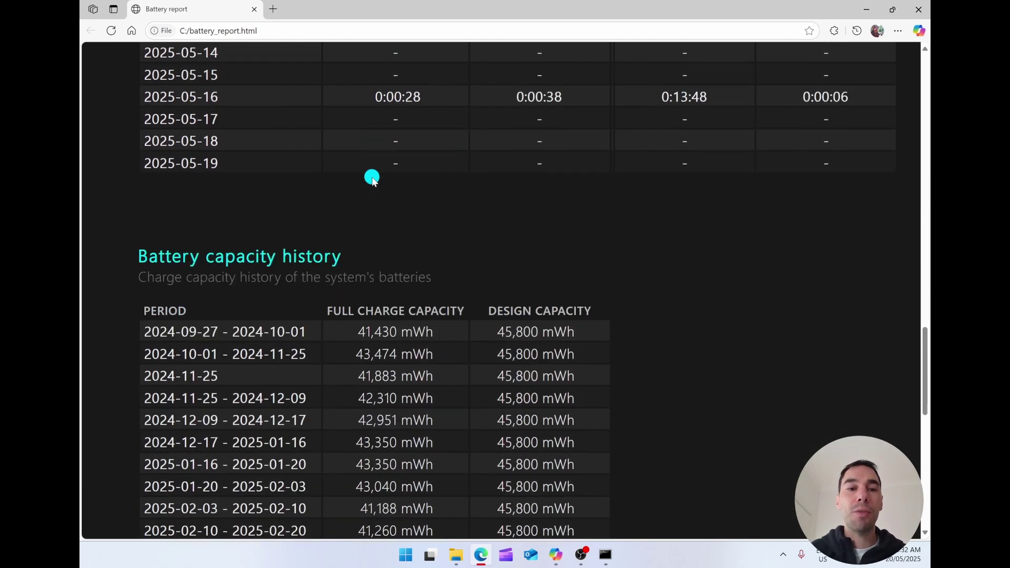
scroll(372, 178, "down", 1)
scroll(372, 178, "down", 1)
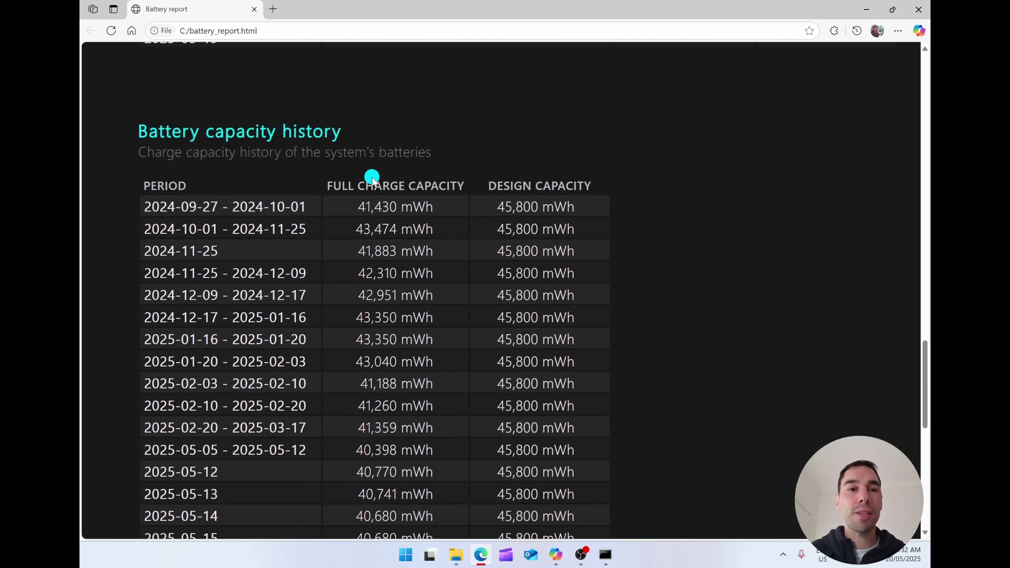
scroll(372, 178, "down", 1)
scroll(371, 178, "down", 1)
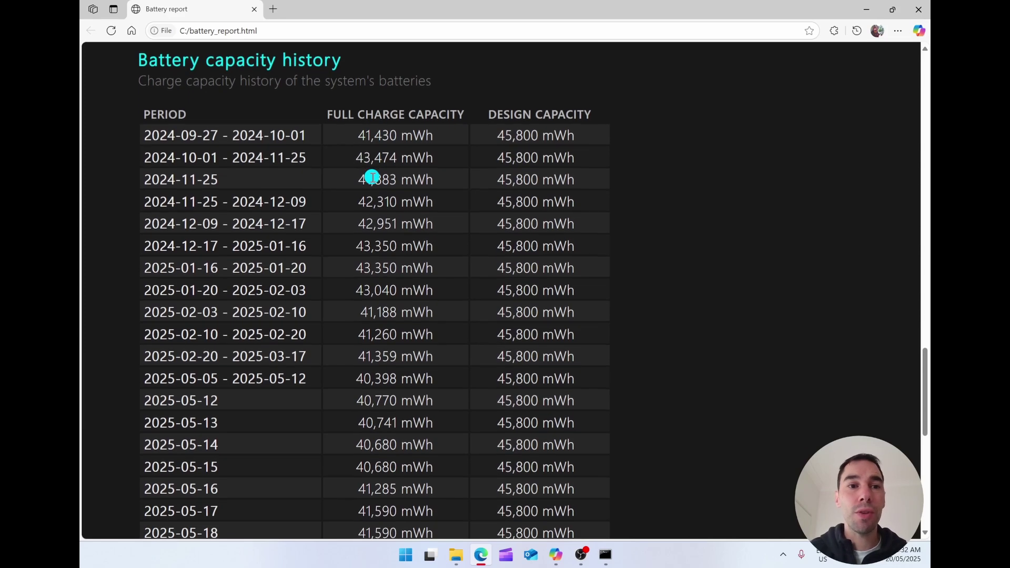
scroll(371, 178, "down", 1)
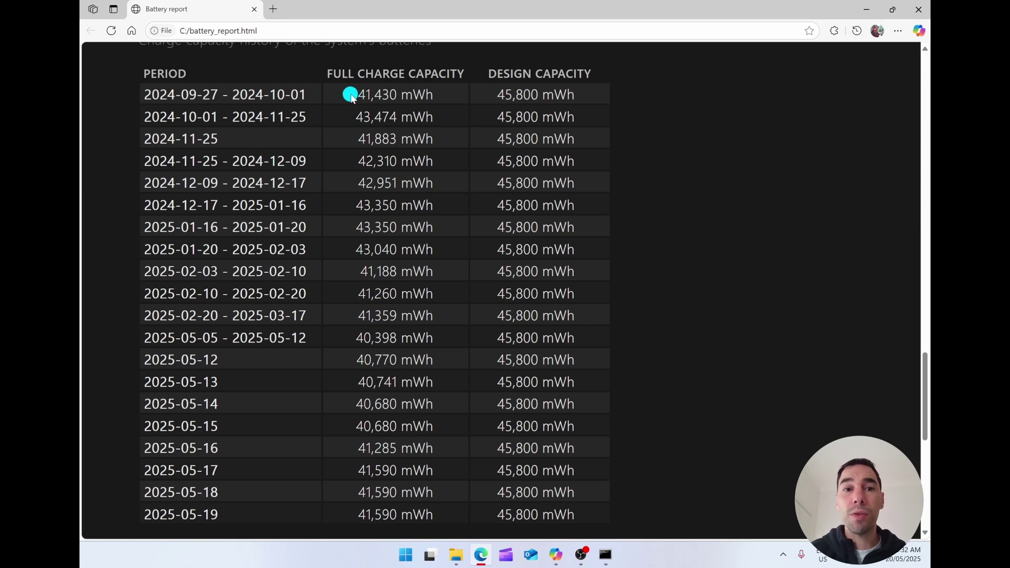
Highlight the earliest full charge capacity and the latest period, 2025-05-19, in capacity history
left_click_drag(351, 95, 417, 94)
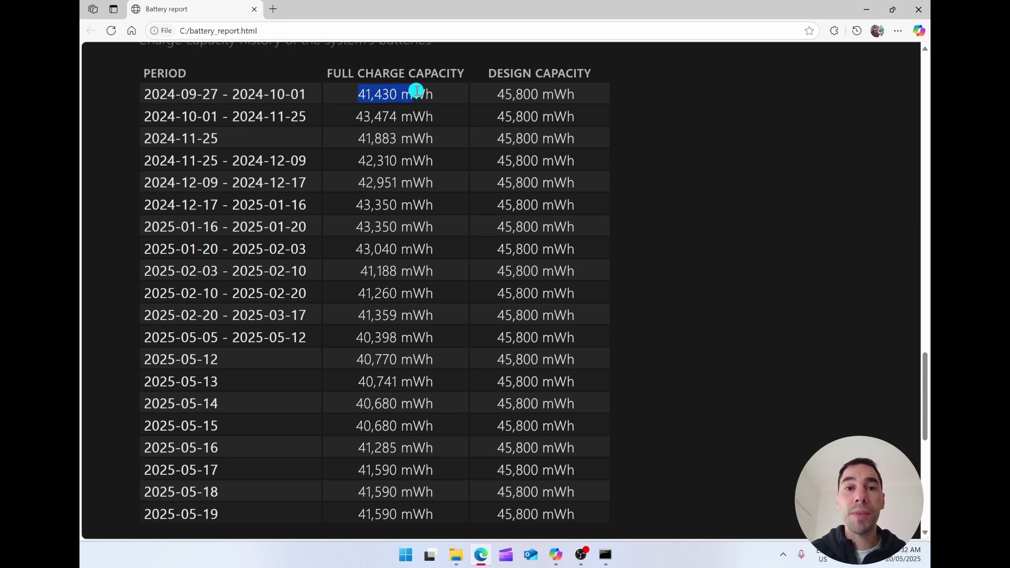
scroll(400, 306, "down", 1)
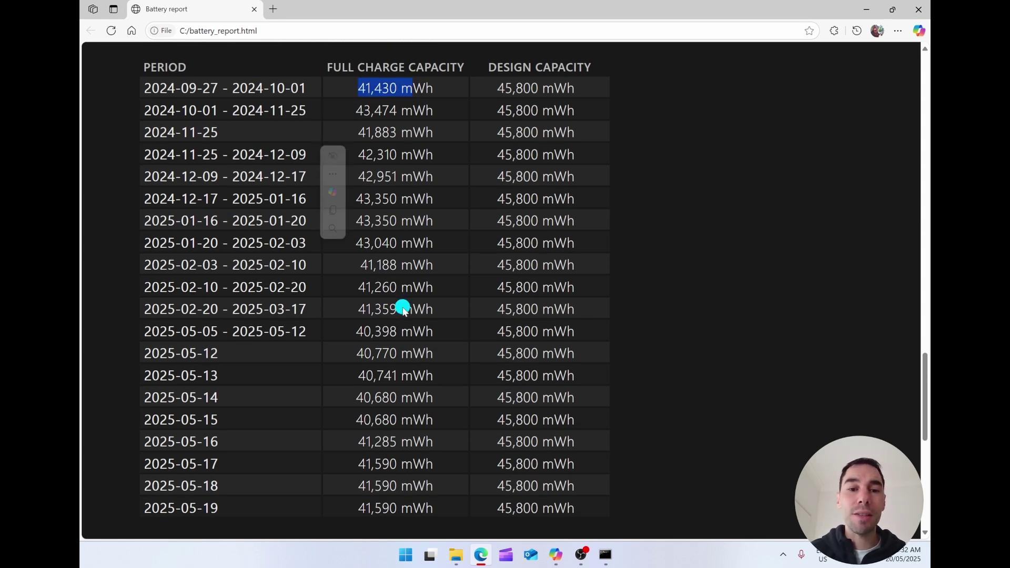
left_click(415, 275)
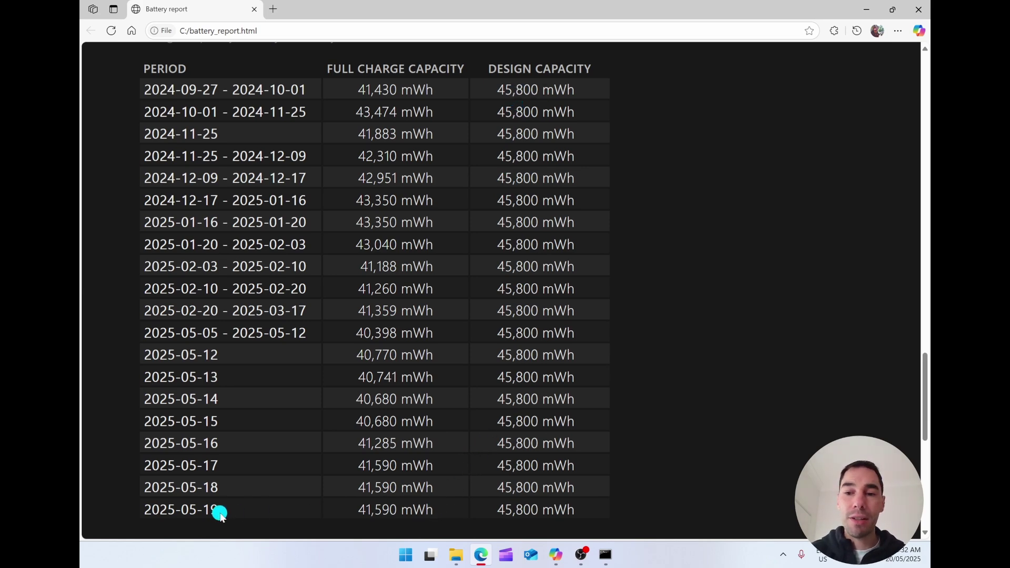
left_click_drag(219, 511, 151, 510)
left_click(153, 510)
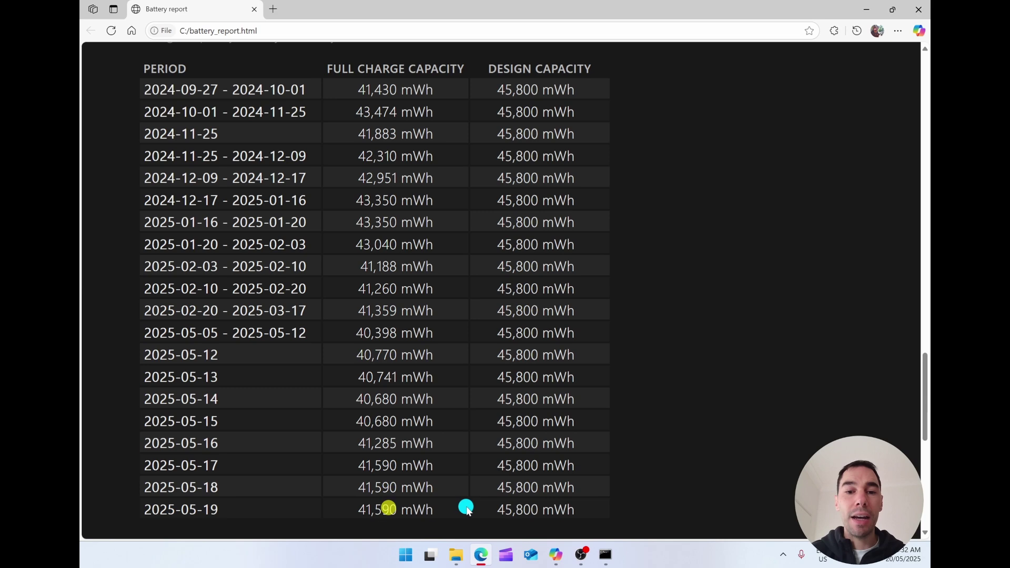